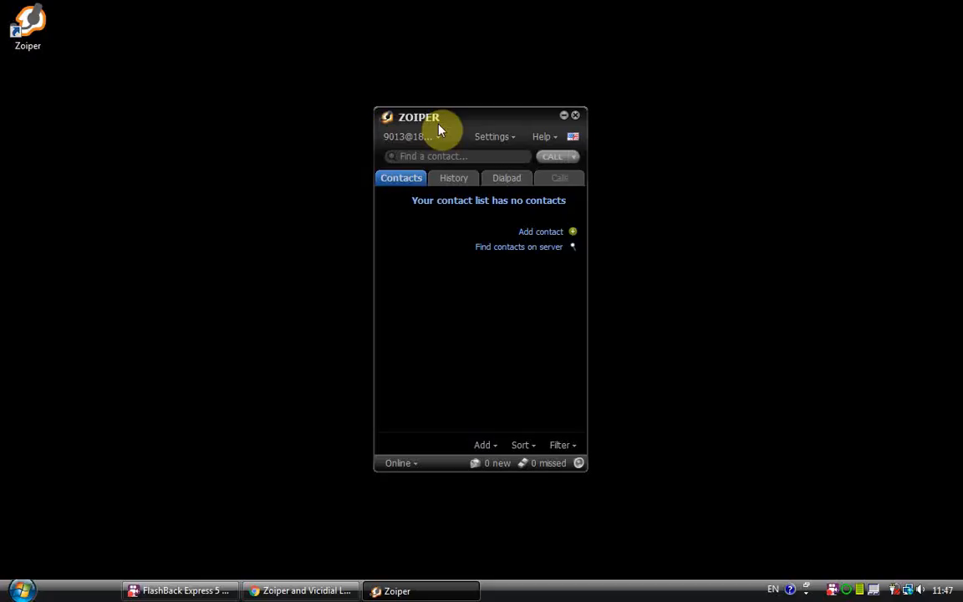
Step: Bring Chrome forward and switch to the 'Agent web client' VICIdial phone login tab
click(301, 590)
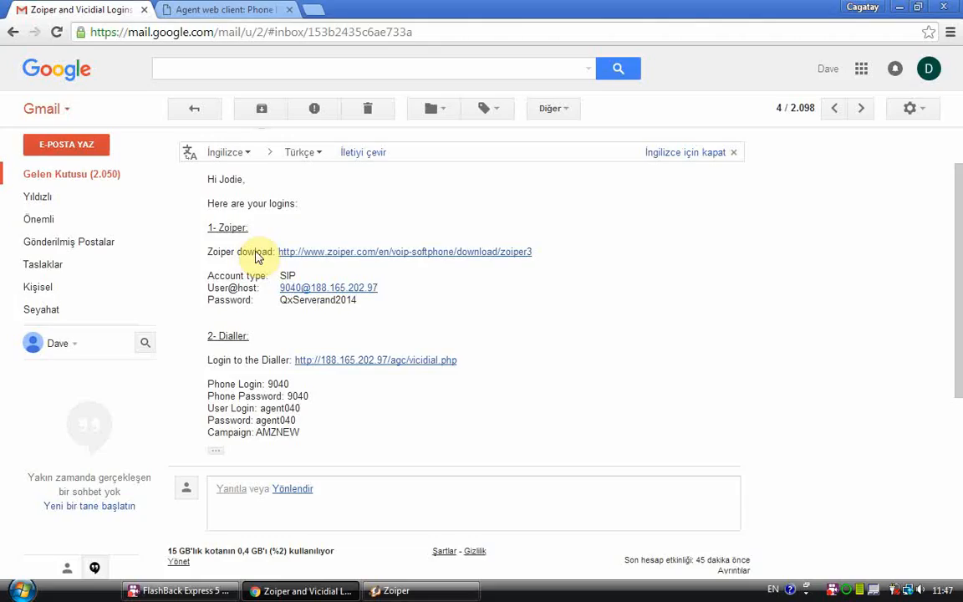
click(249, 8)
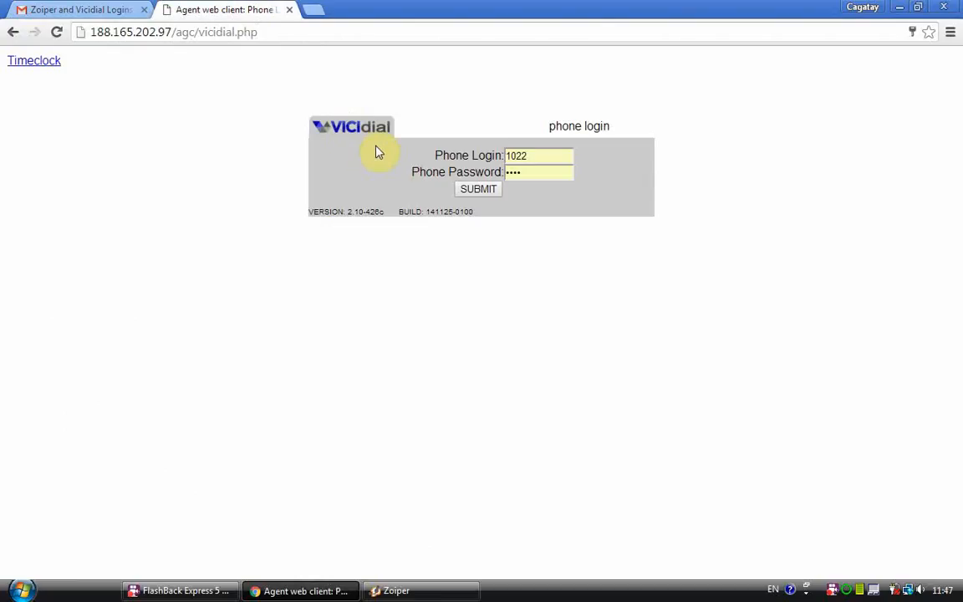
Step: Drag the Zoiper softphone window lower, then return to the 'Zoiper and Vicidial Login' Gmail tab
drag(86, 32, 297, 27)
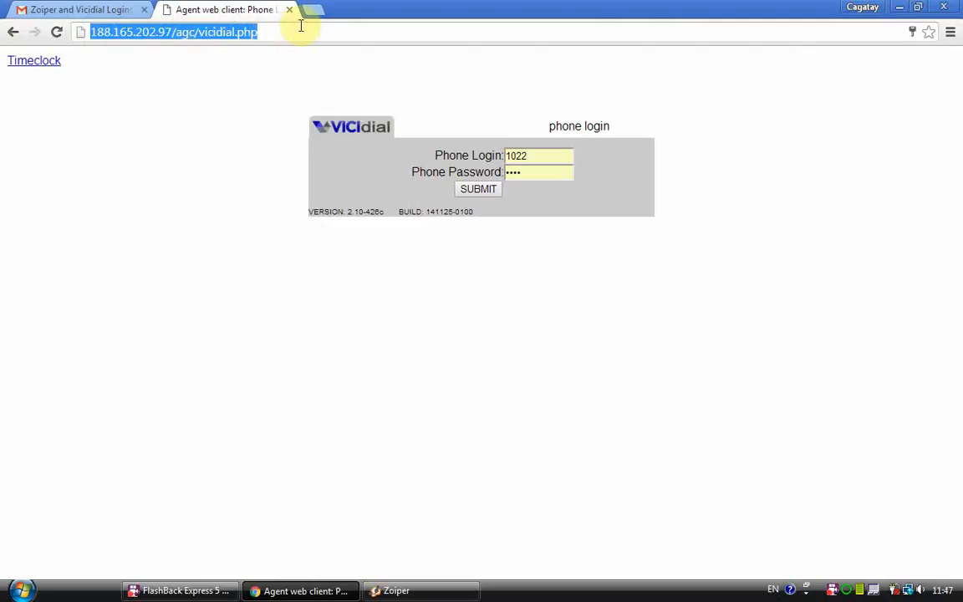
click(301, 27)
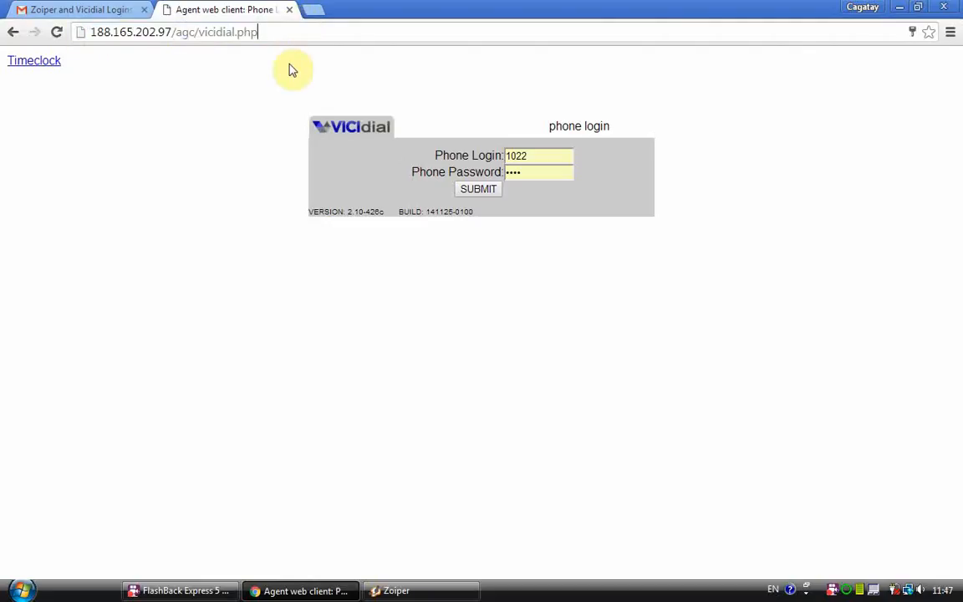
click(397, 590)
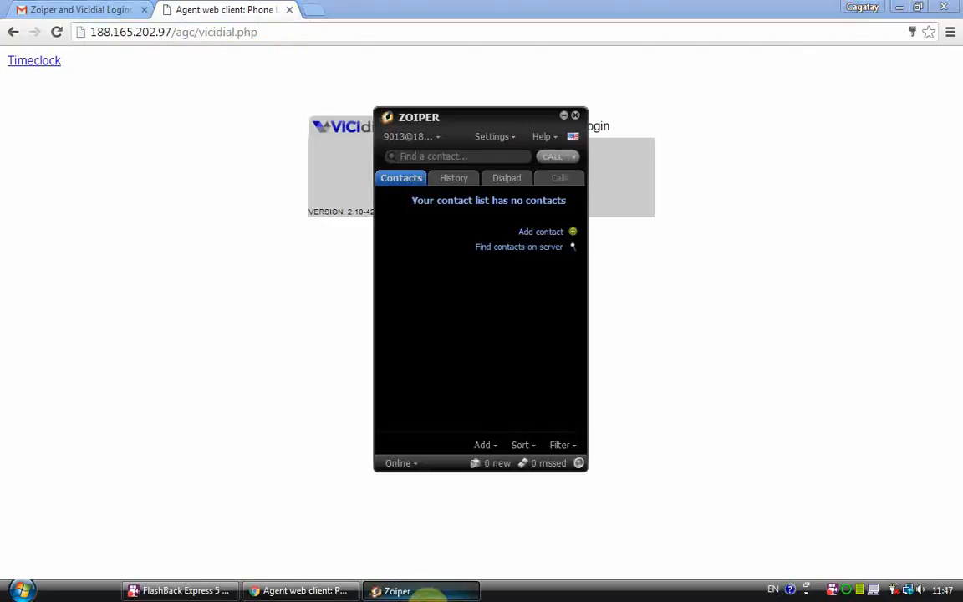
drag(494, 124, 386, 233)
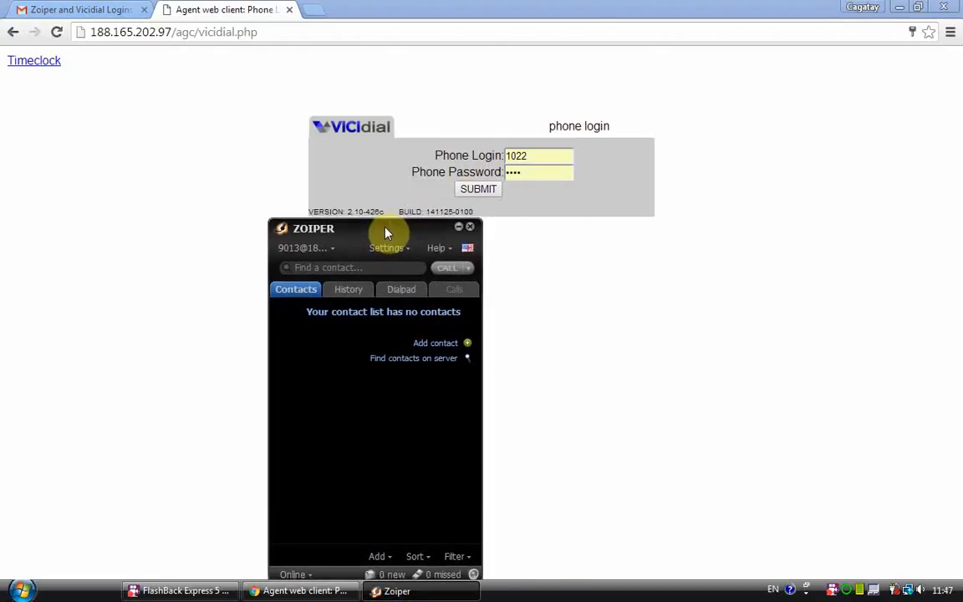
click(83, 10)
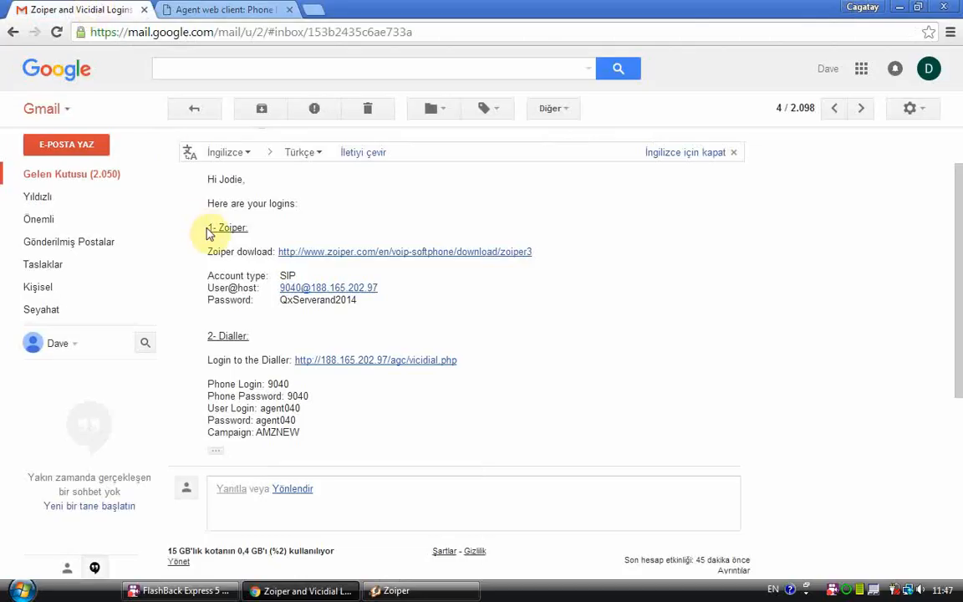
Step: Open and close the zoiper3 download link from the logins email, then minimize Chrome
drag(206, 226, 308, 433)
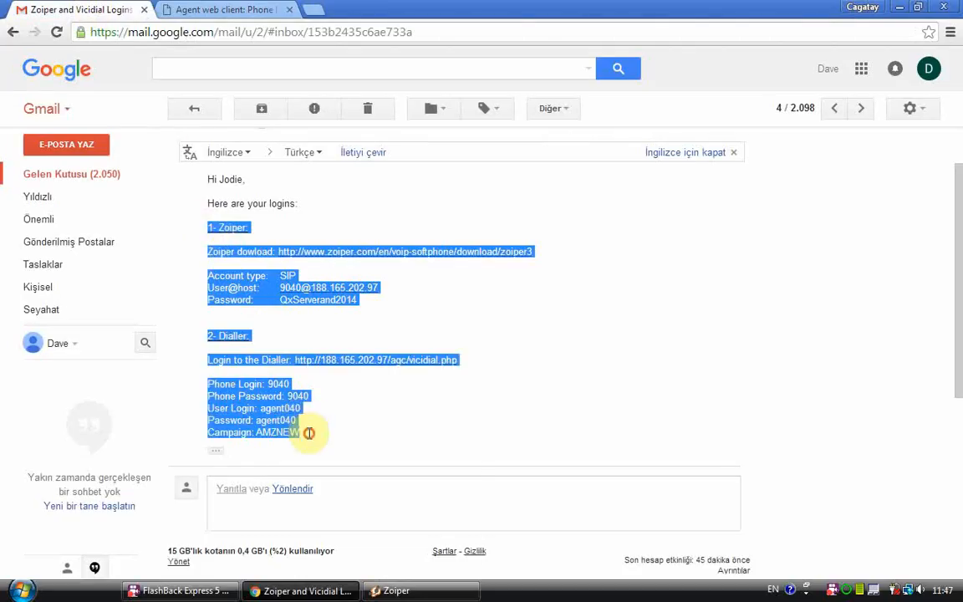
click(311, 434)
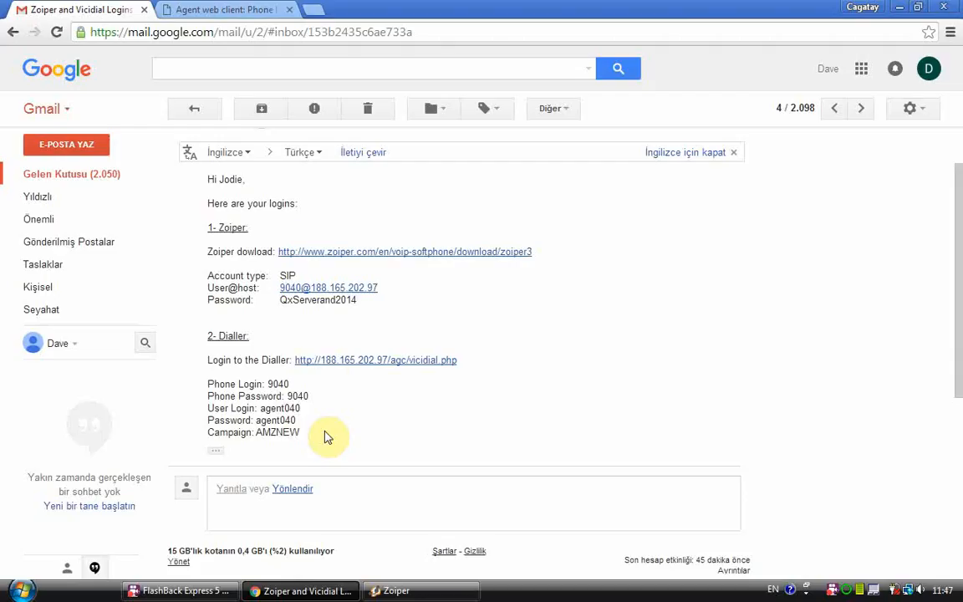
click(331, 251)
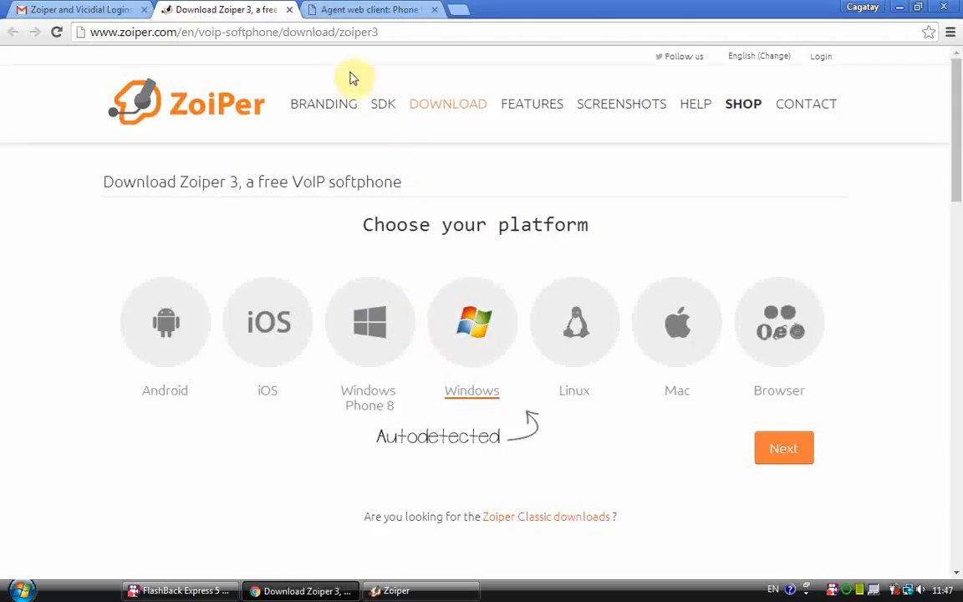
click(292, 11)
click(259, 590)
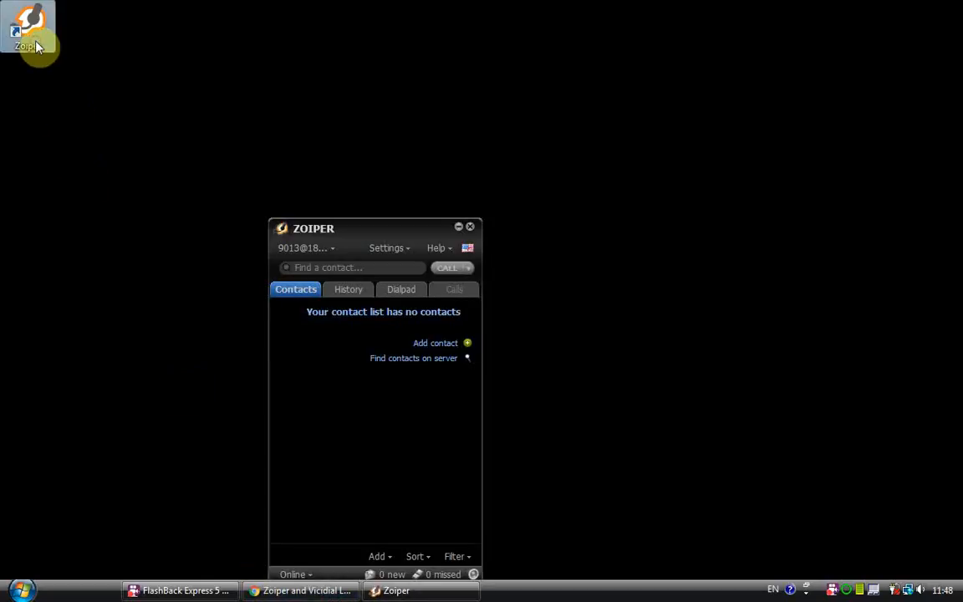
Step: Move Zoiper up and launch Settings > Create a new account, reopening the wizard once
drag(366, 224, 427, 107)
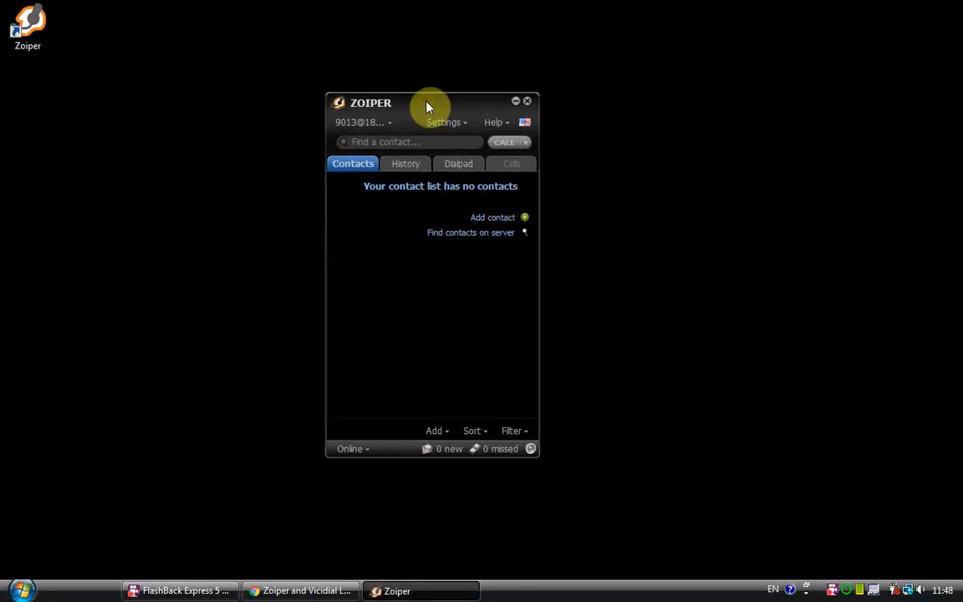
click(445, 124)
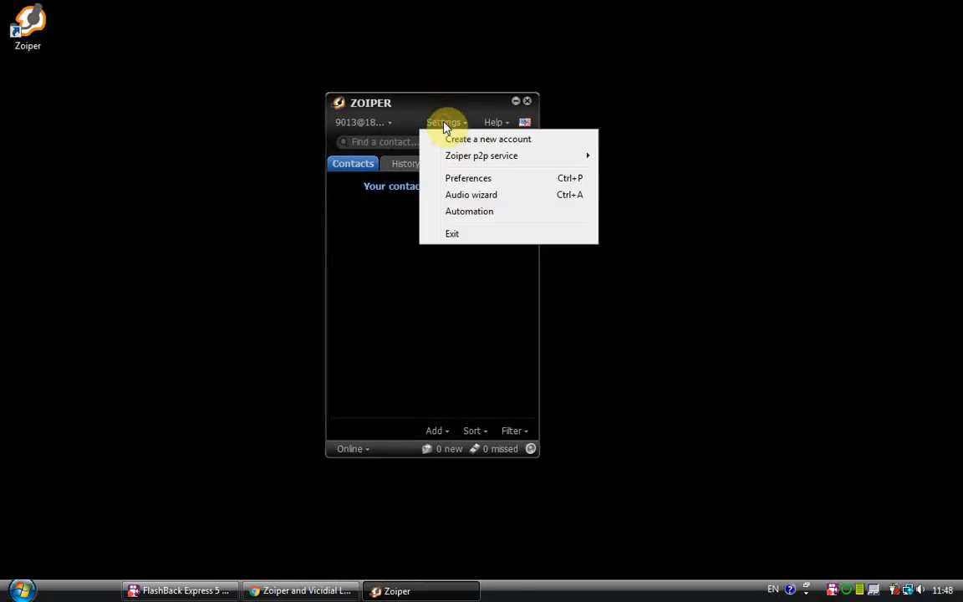
click(539, 146)
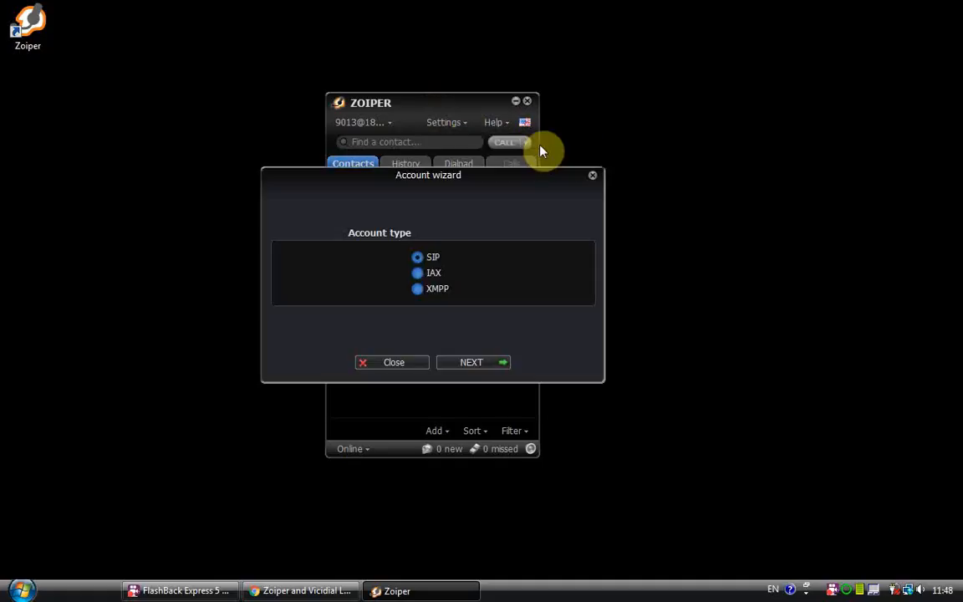
click(592, 178)
click(466, 125)
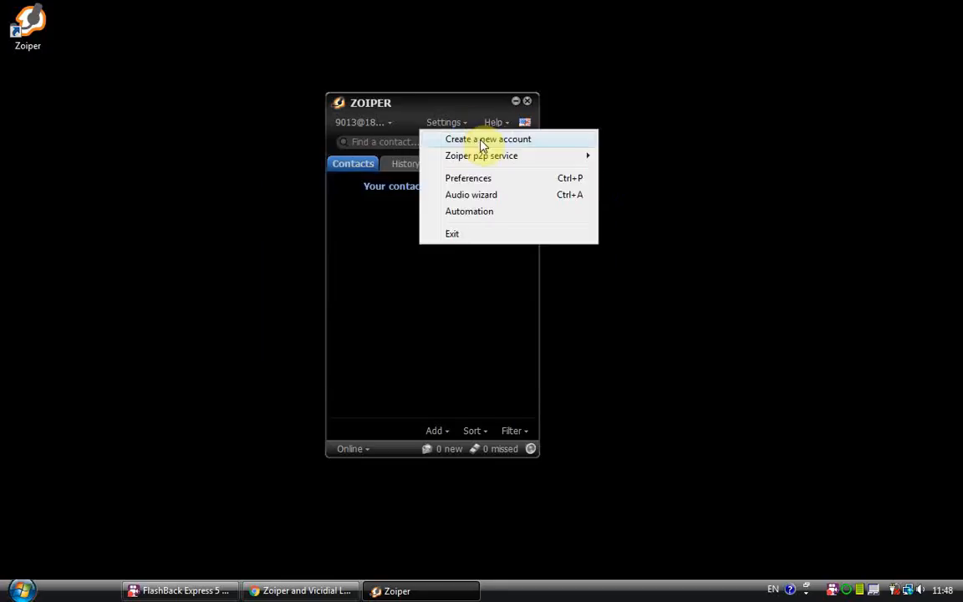
click(481, 140)
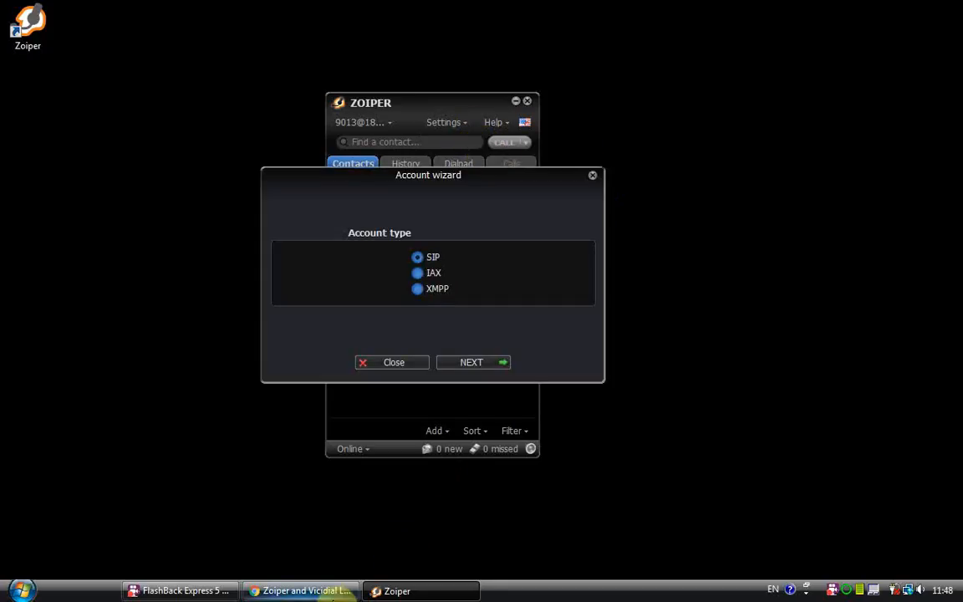
Step: Confirm SIP as the account type from the email and continue to the credentials step
click(303, 590)
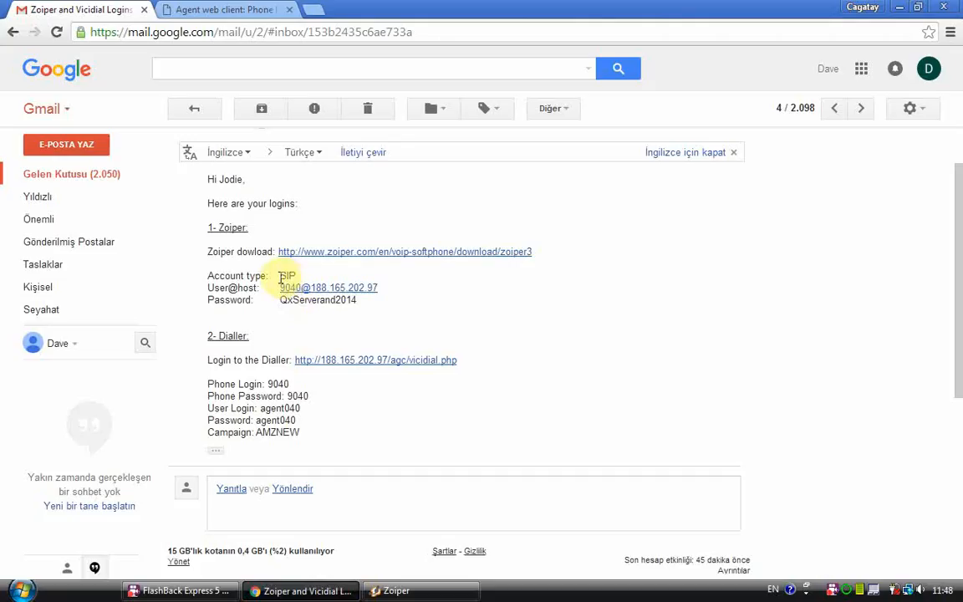
drag(280, 275, 297, 275)
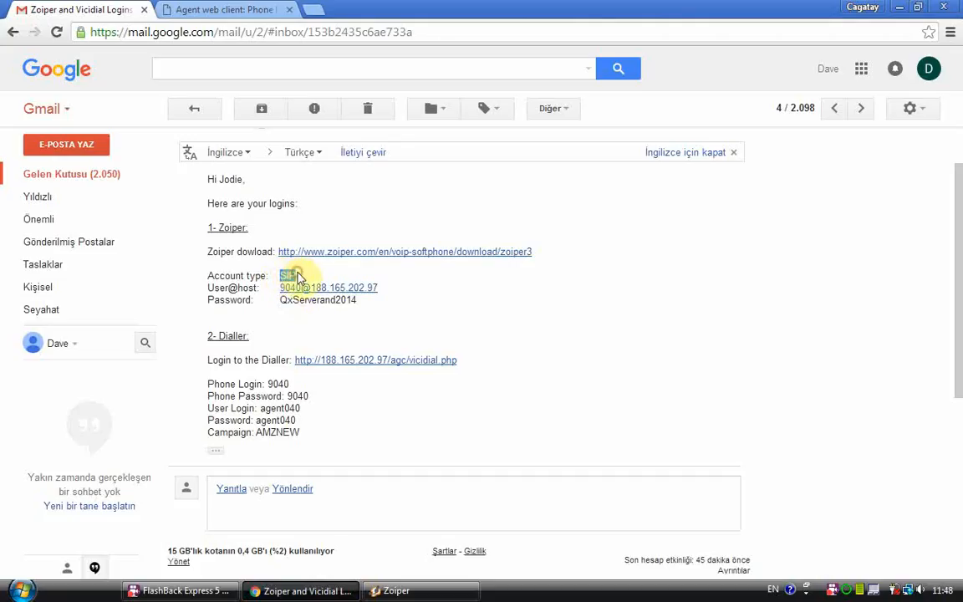
click(463, 316)
click(451, 585)
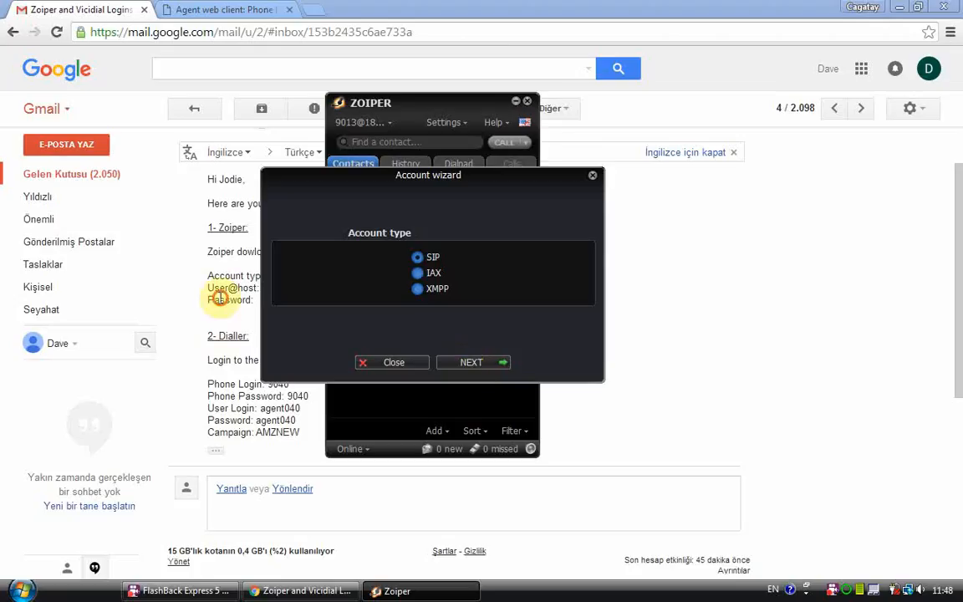
click(219, 292)
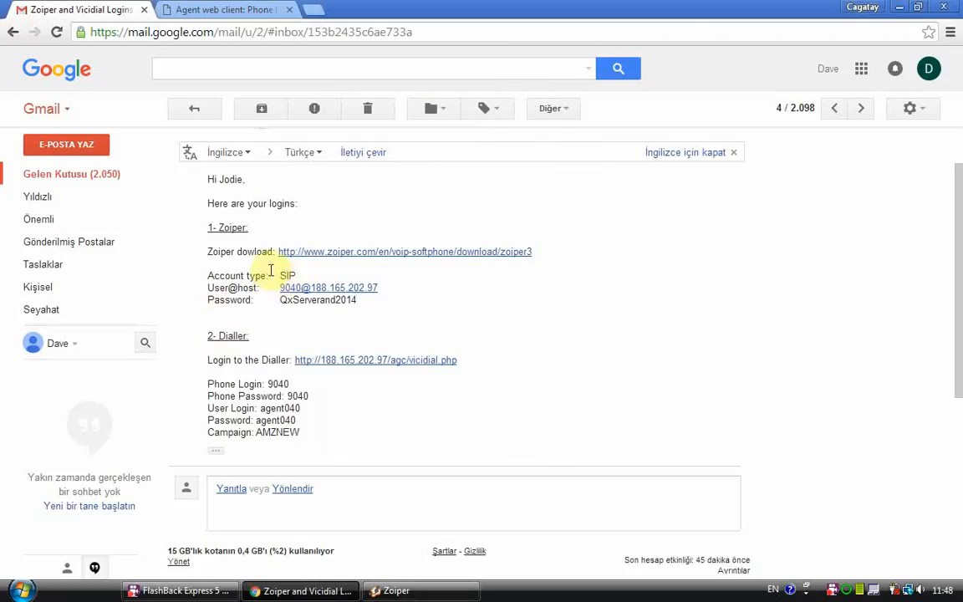
click(392, 590)
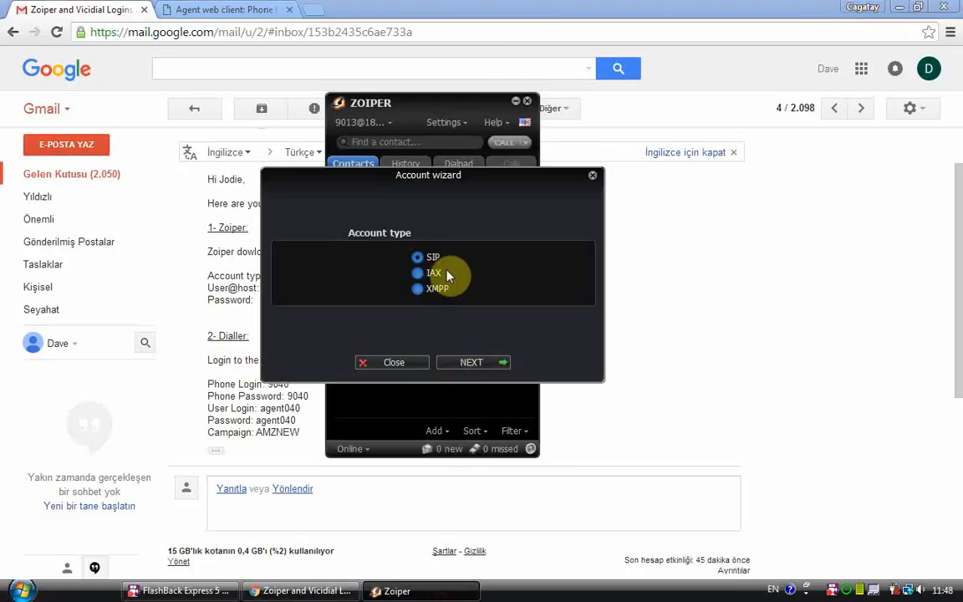
click(470, 362)
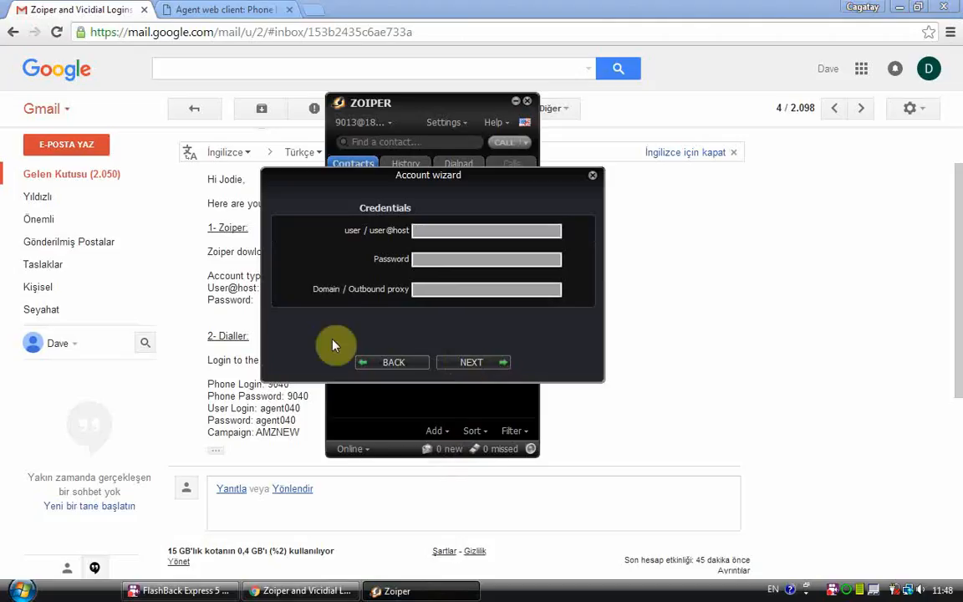
Step: Copy the SIP user@host from the email into the wizard's user@host field
click(215, 276)
drag(279, 287, 369, 287)
right_click(377, 287)
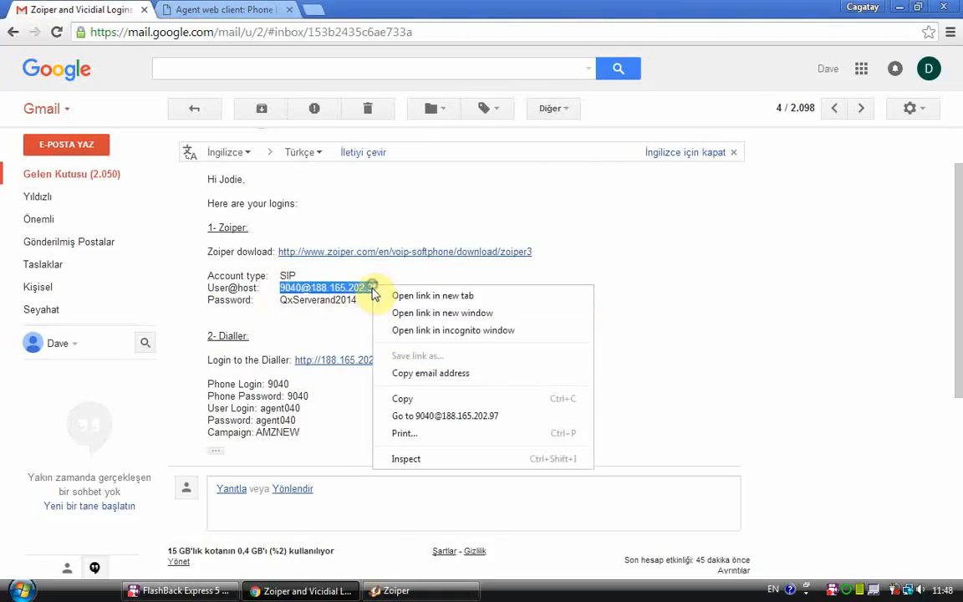
click(401, 372)
key(alt+Tab)
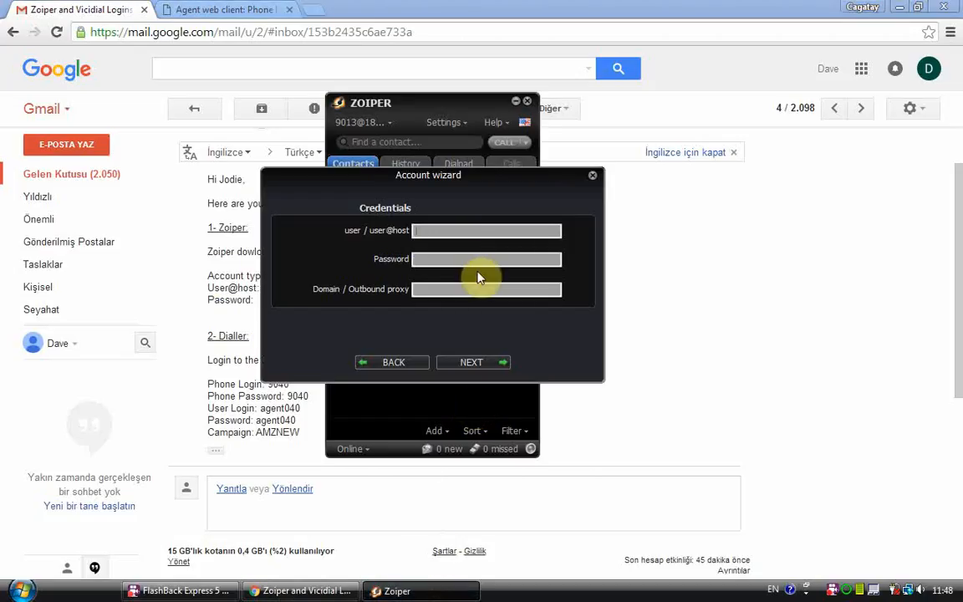
right_click(480, 232)
click(508, 293)
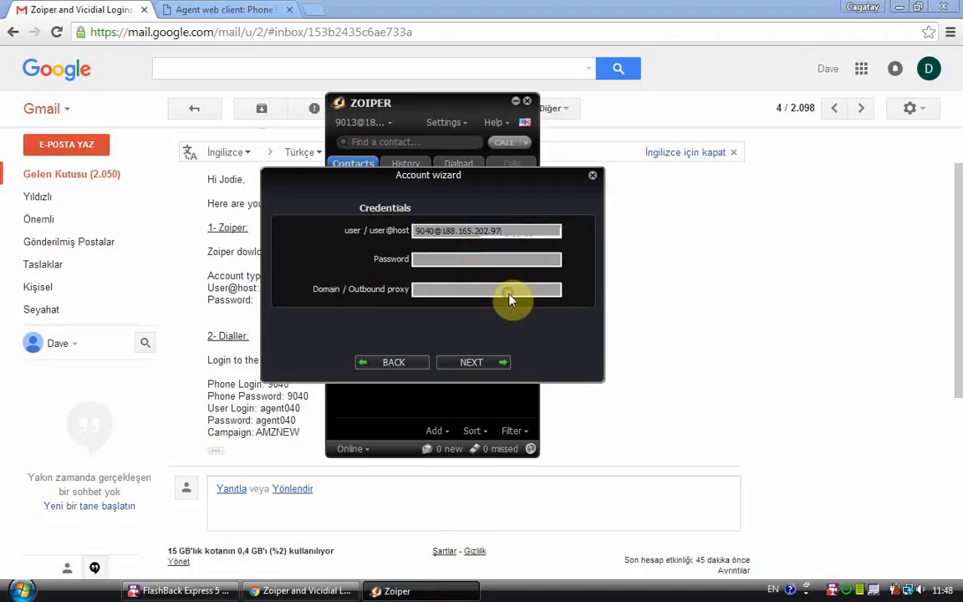
Step: Copy the Zoiper password from the email into the password field and continue
click(232, 299)
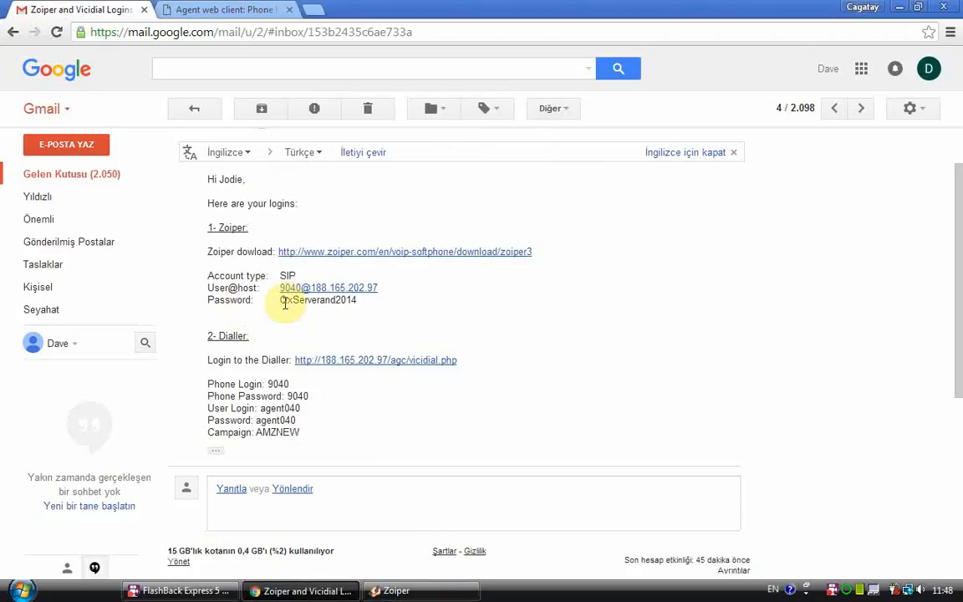
drag(281, 302, 355, 301)
right_click(351, 304)
click(363, 308)
click(393, 590)
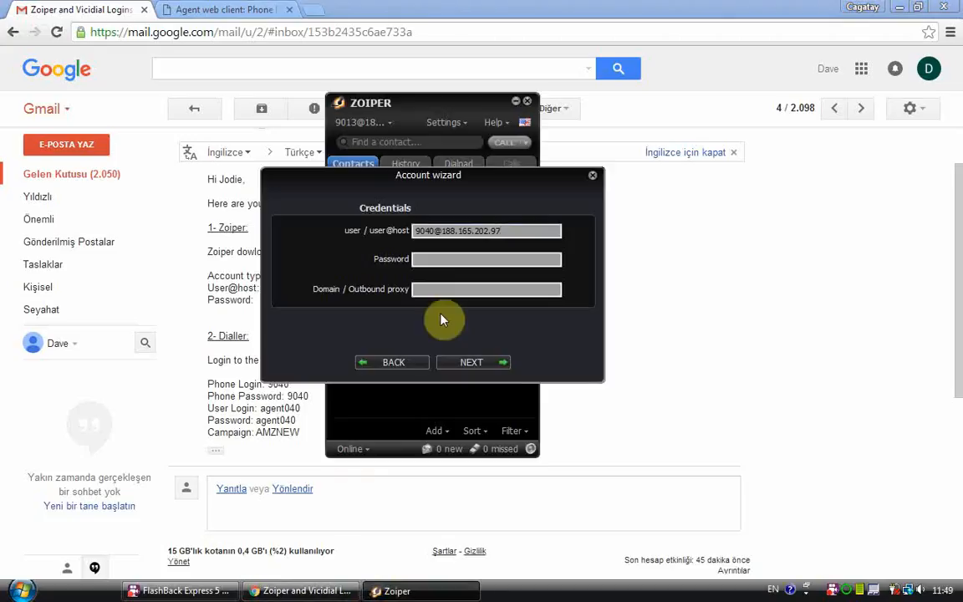
right_click(447, 260)
click(467, 326)
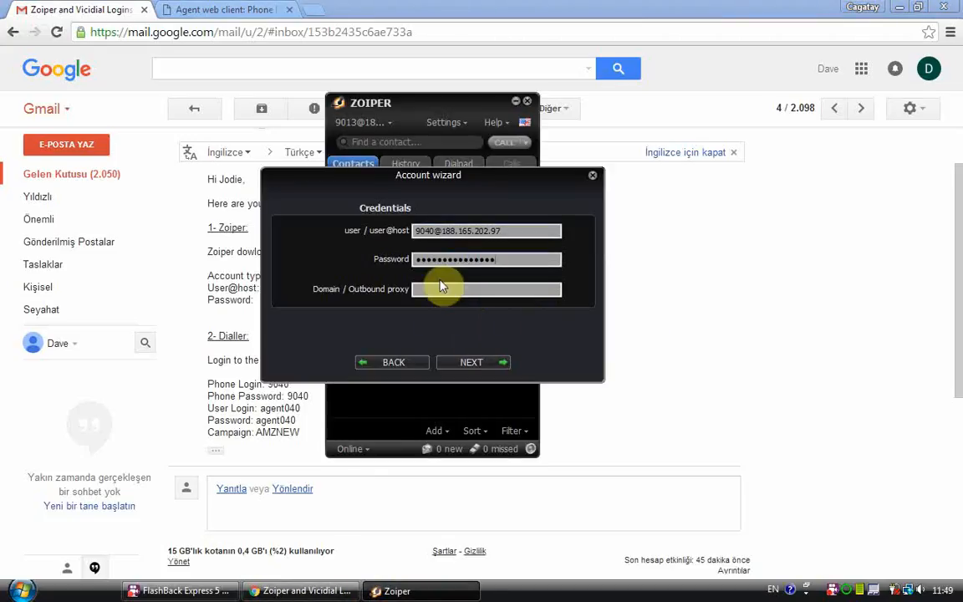
click(469, 368)
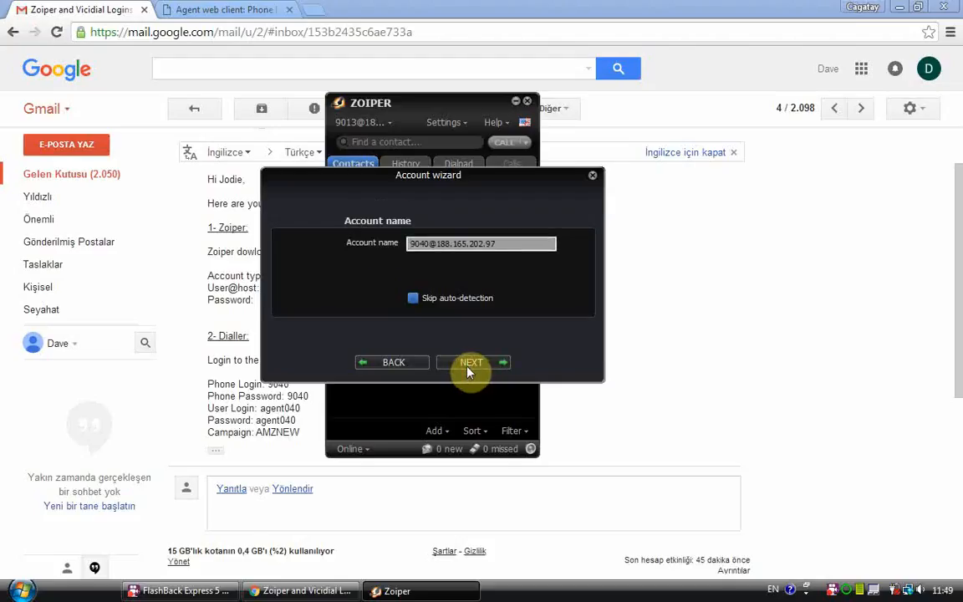
Step: Accept the prefilled user@host account name, then close the finished Account wizard
click(467, 368)
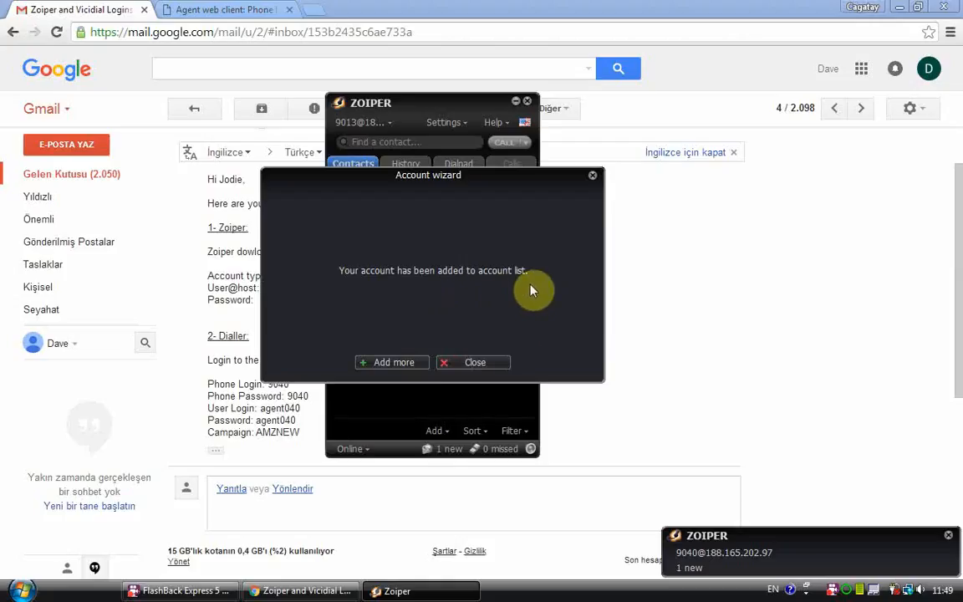
click(479, 368)
click(478, 368)
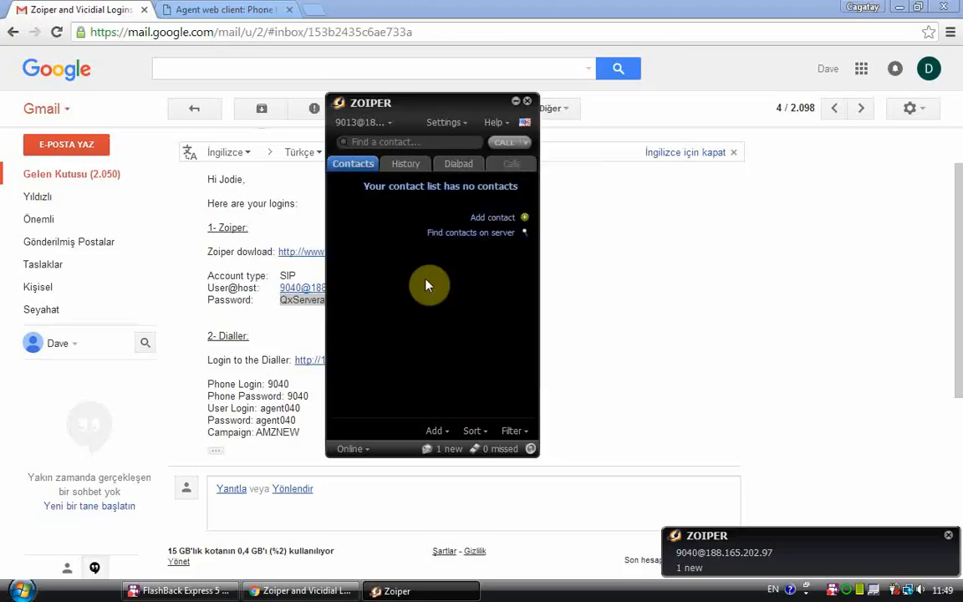
Step: Move Zoiper aside, open the dialler link from the logins email, and close the duplicate tab
click(238, 10)
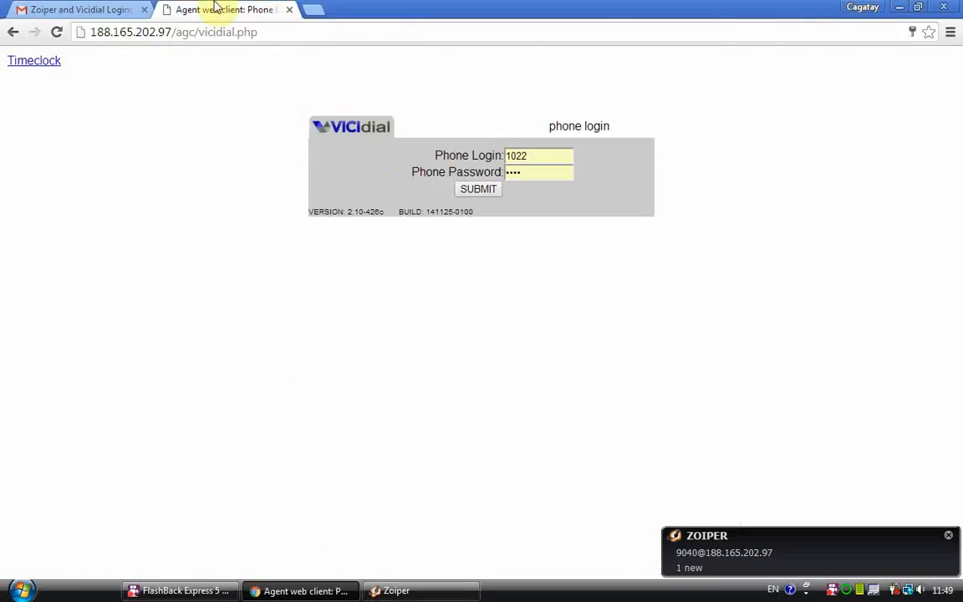
click(100, 9)
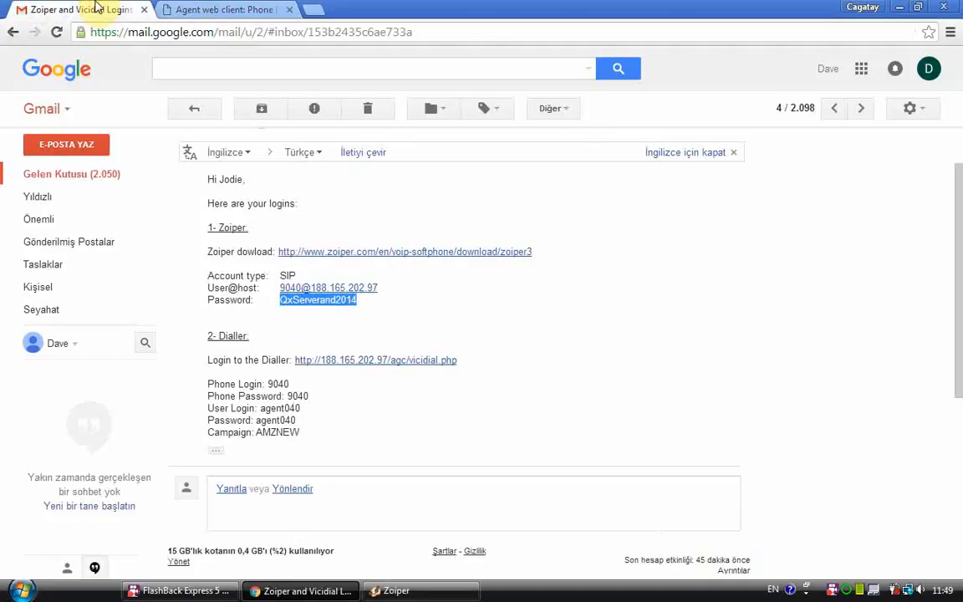
click(222, 372)
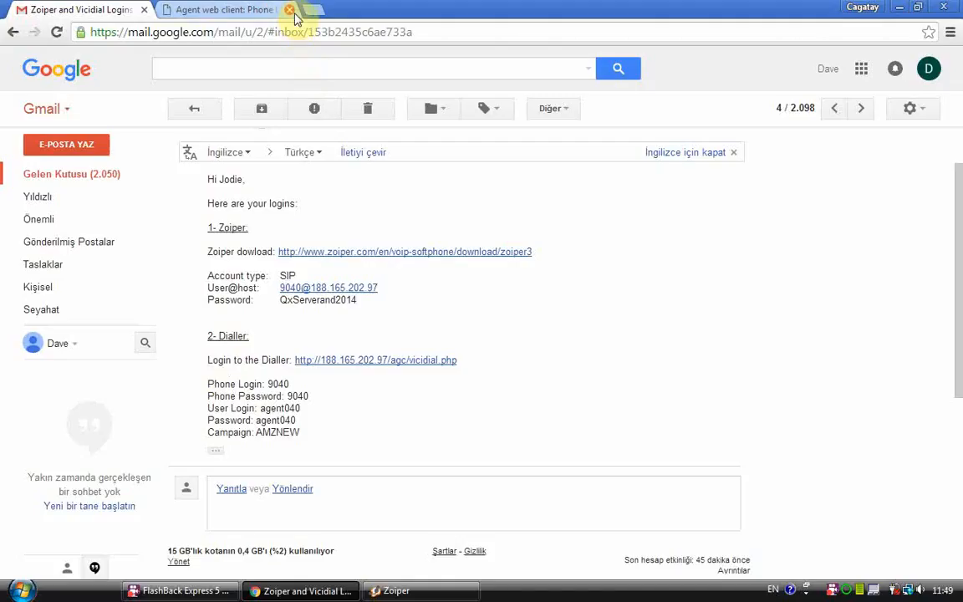
click(394, 590)
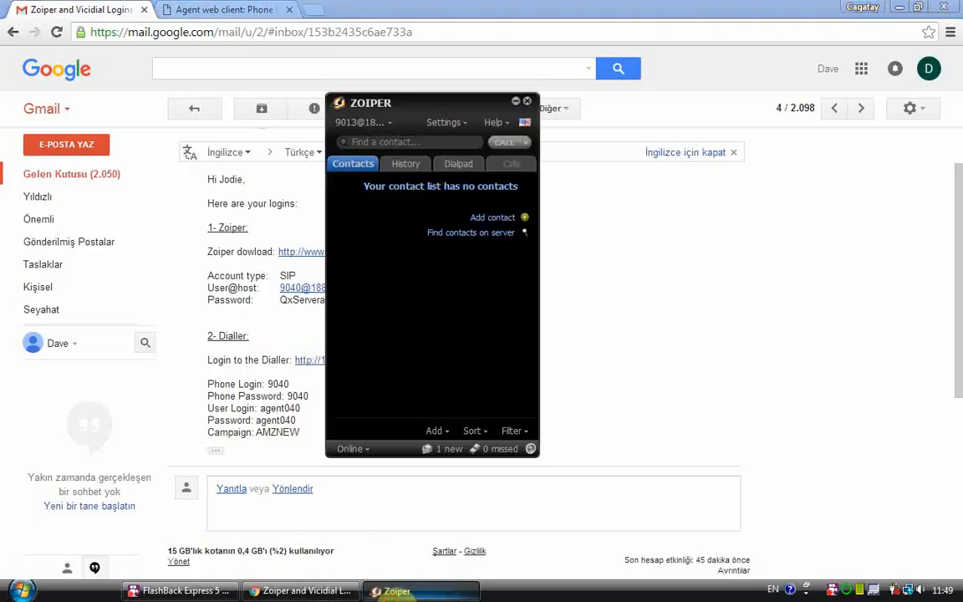
drag(458, 107, 721, 210)
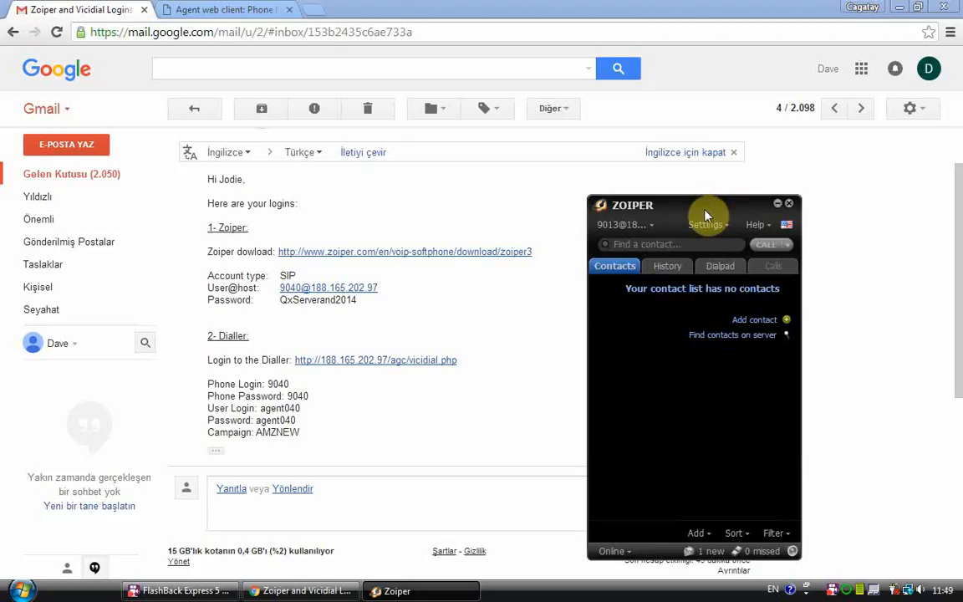
click(432, 361)
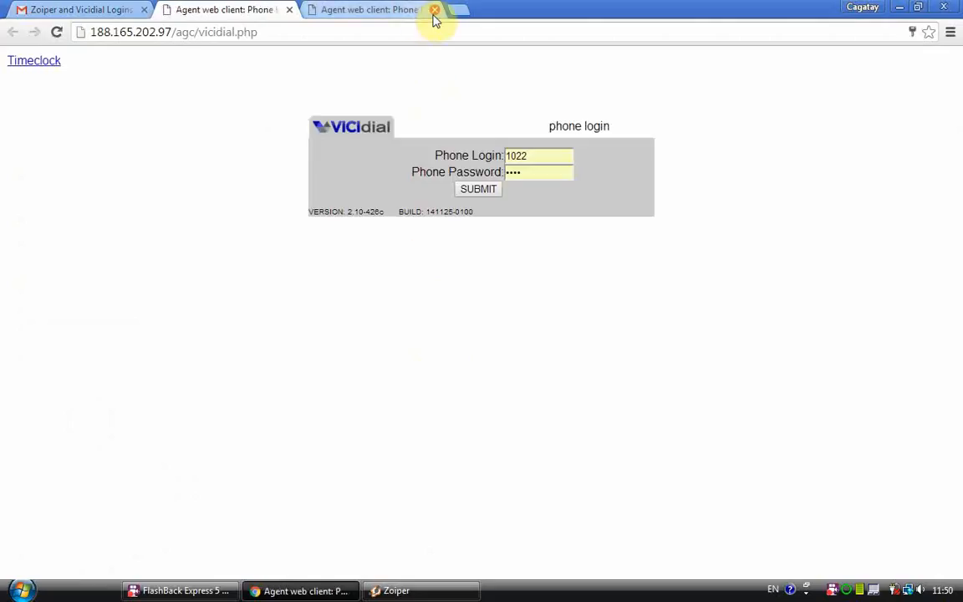
click(435, 10)
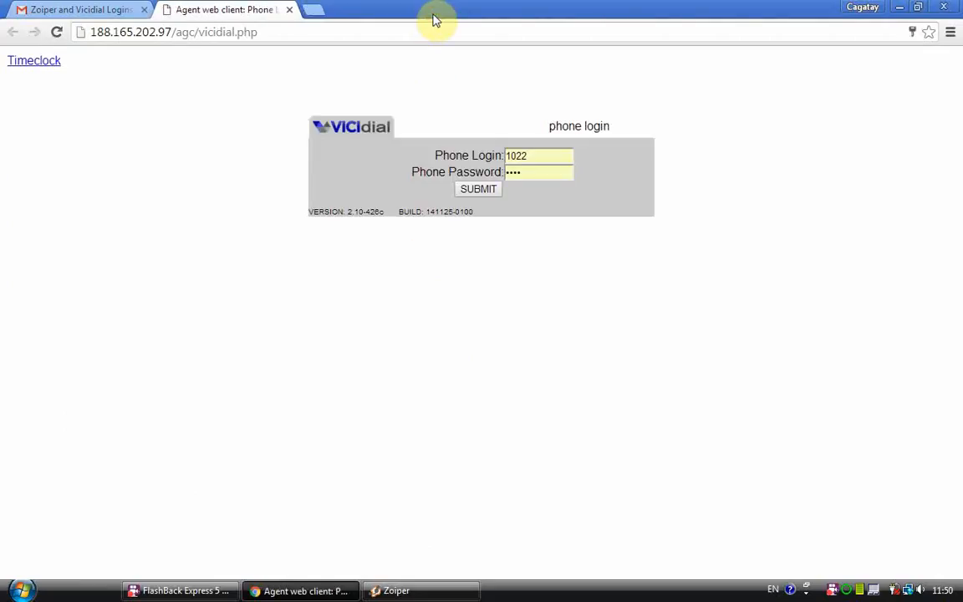
Step: Paste phone login 9040 and its phone password from the email into VICIdial and submit
click(87, 8)
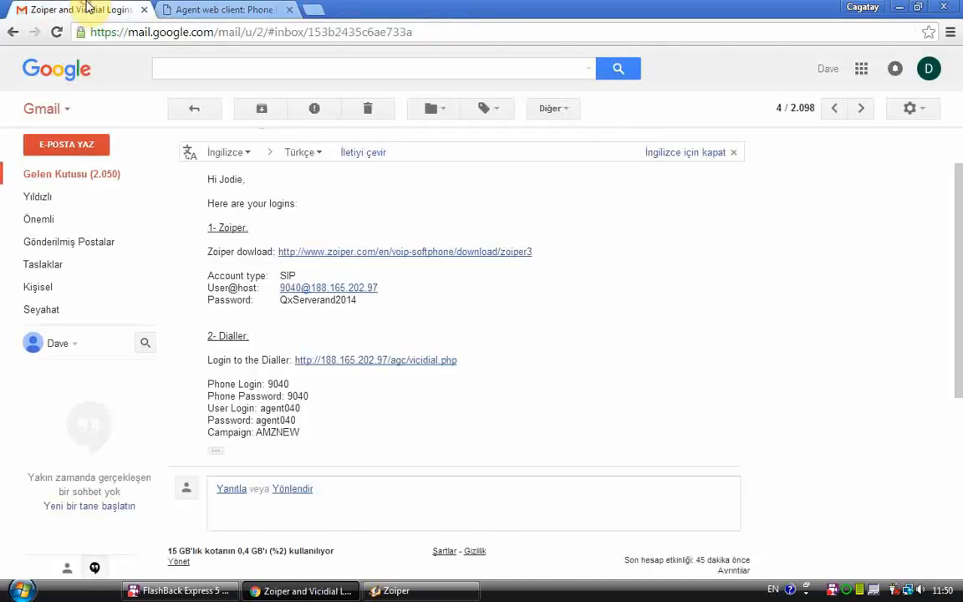
double_click(269, 384)
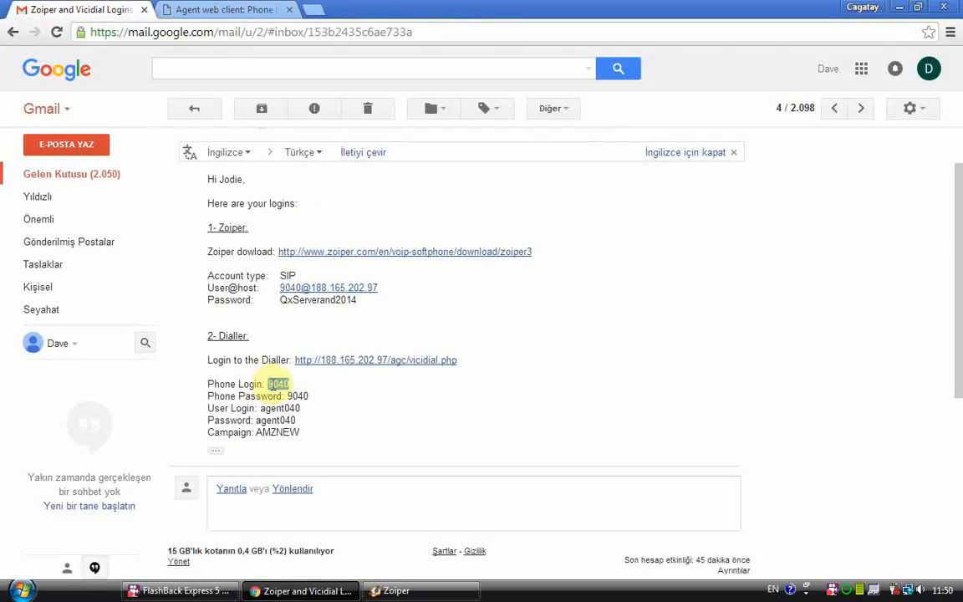
click(225, 9)
double_click(548, 158)
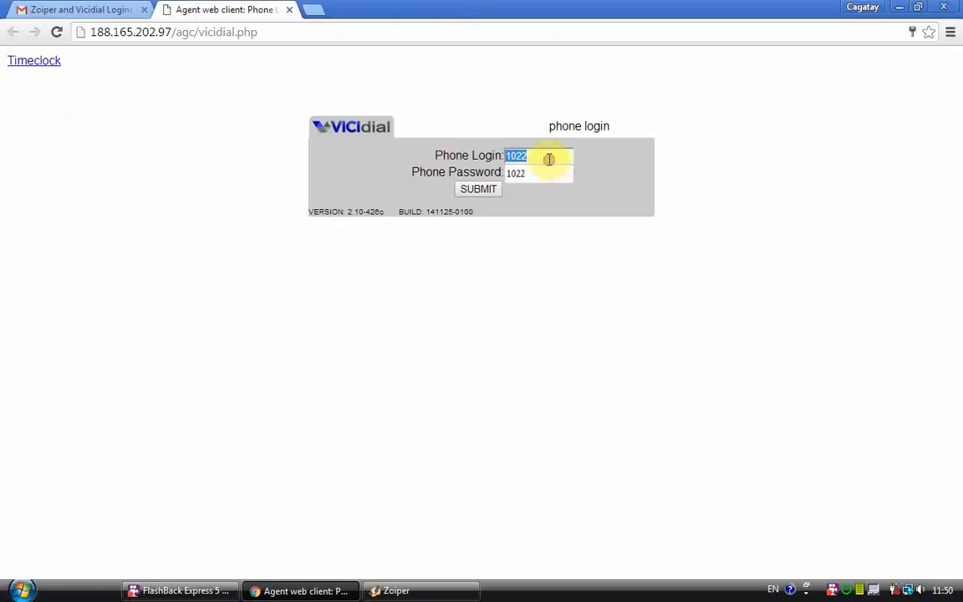
key(ctrl+v)
click(118, 8)
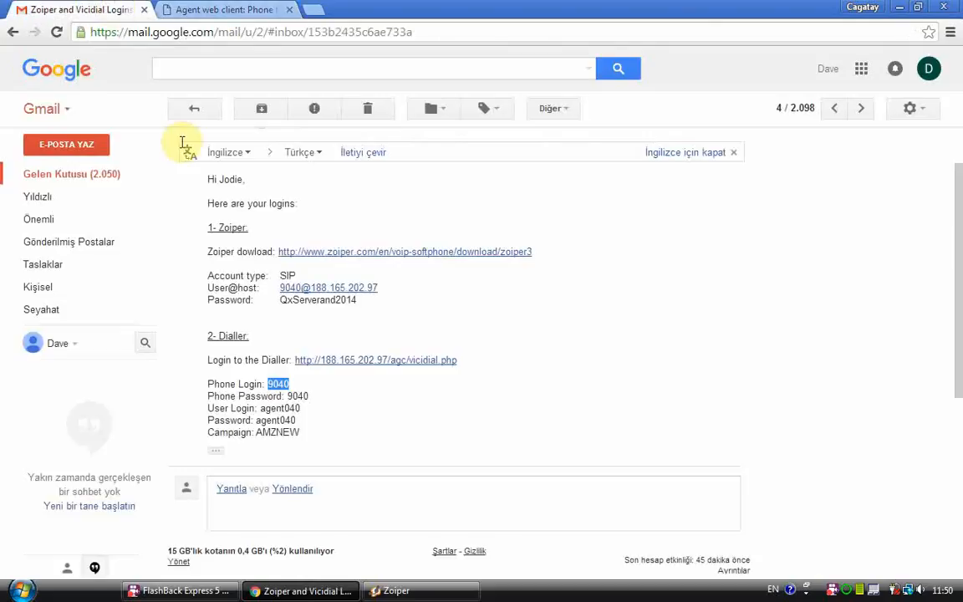
double_click(297, 396)
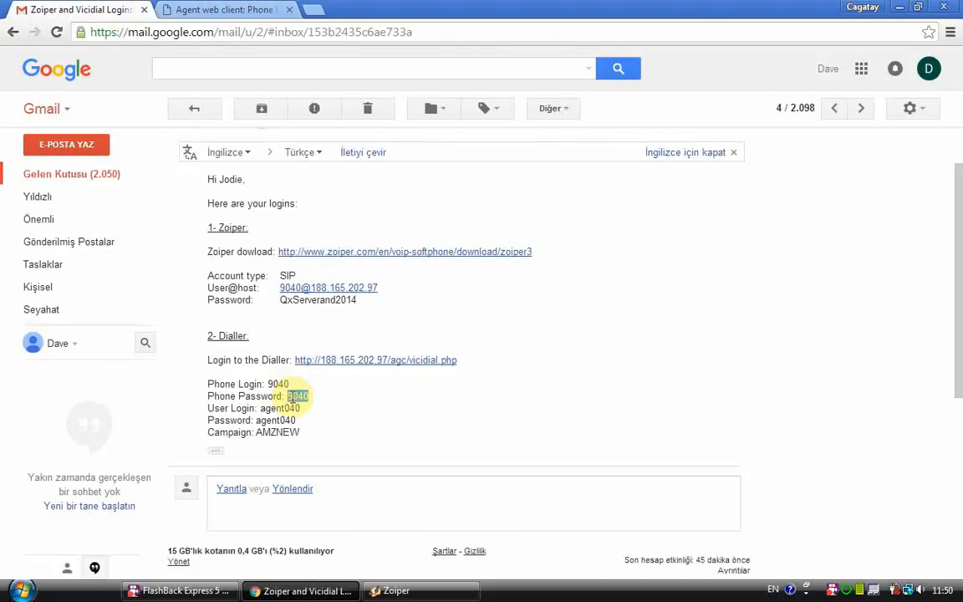
click(259, 9)
double_click(521, 180)
key(ctrl+v)
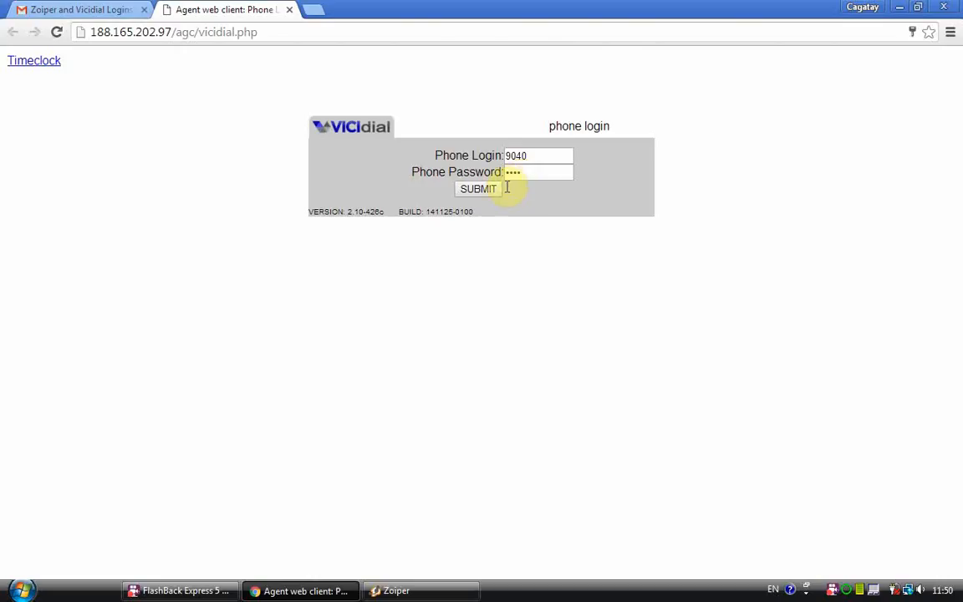
click(493, 190)
Step: Paste the agent's user login and password from the email into the Campaign Login form
click(139, 7)
double_click(276, 407)
key(ctrl+c)
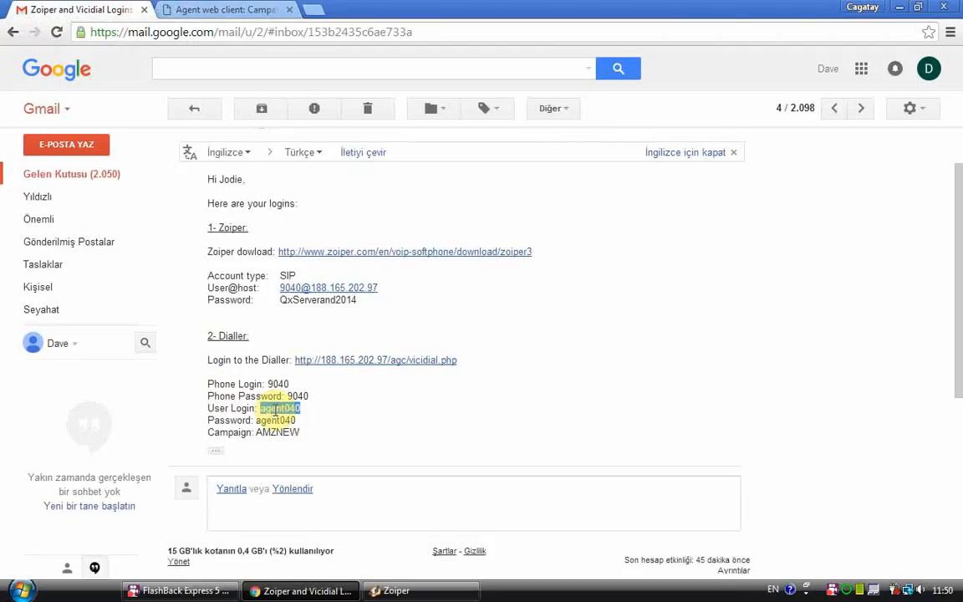
click(238, 10)
double_click(516, 157)
key(ctrl+v)
click(65, 8)
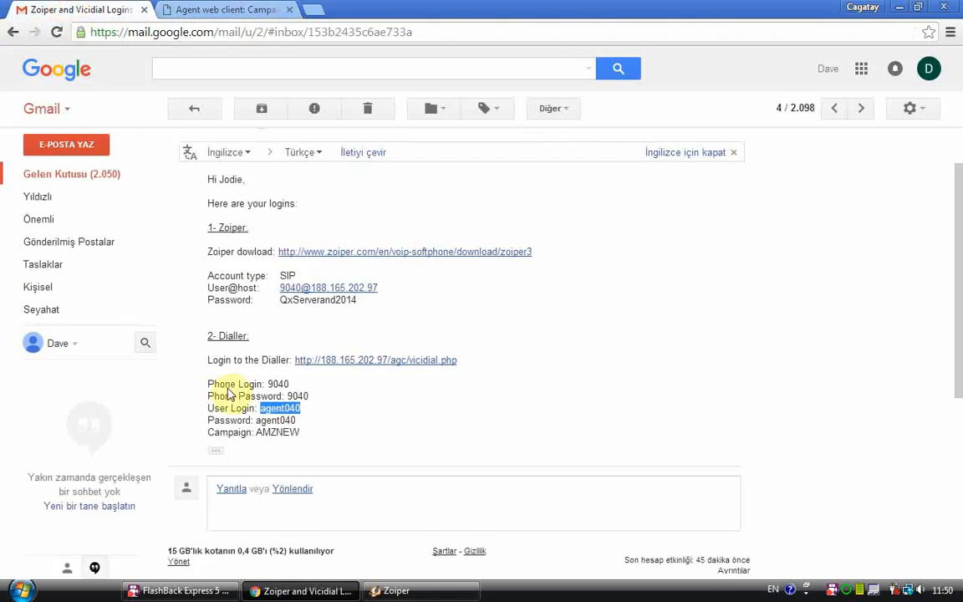
double_click(275, 419)
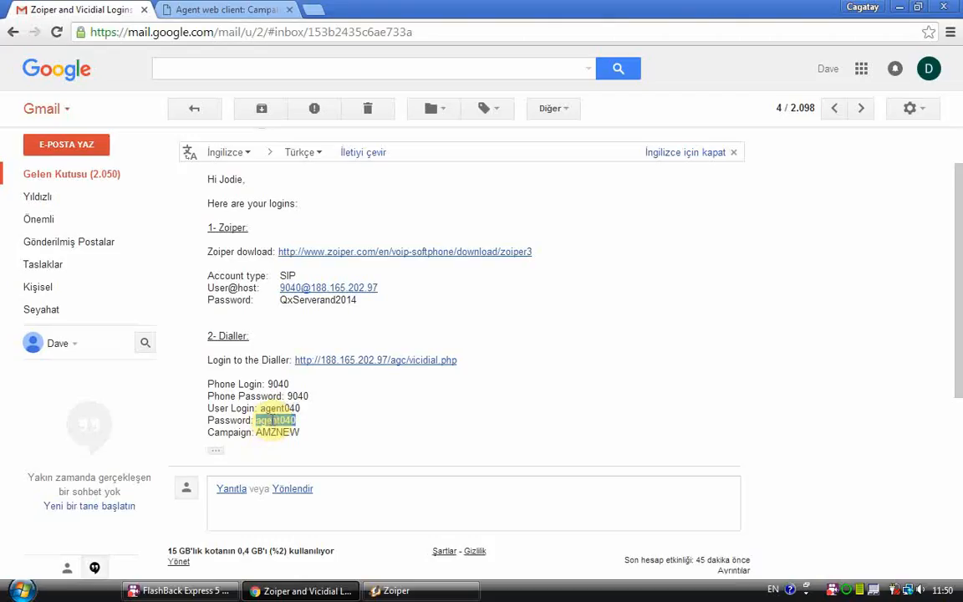
click(238, 10)
double_click(499, 172)
key(ctrl+v)
Step: Choose campaign AMZNEW - All in one from the Campaign dropdown
click(96, 9)
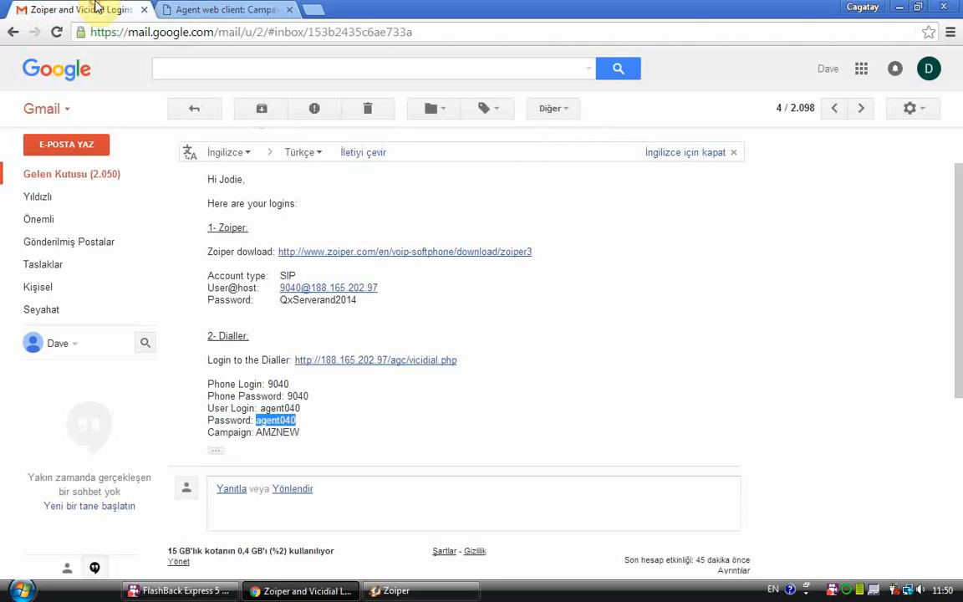
click(263, 443)
drag(257, 432, 311, 437)
click(221, 9)
click(490, 187)
click(493, 189)
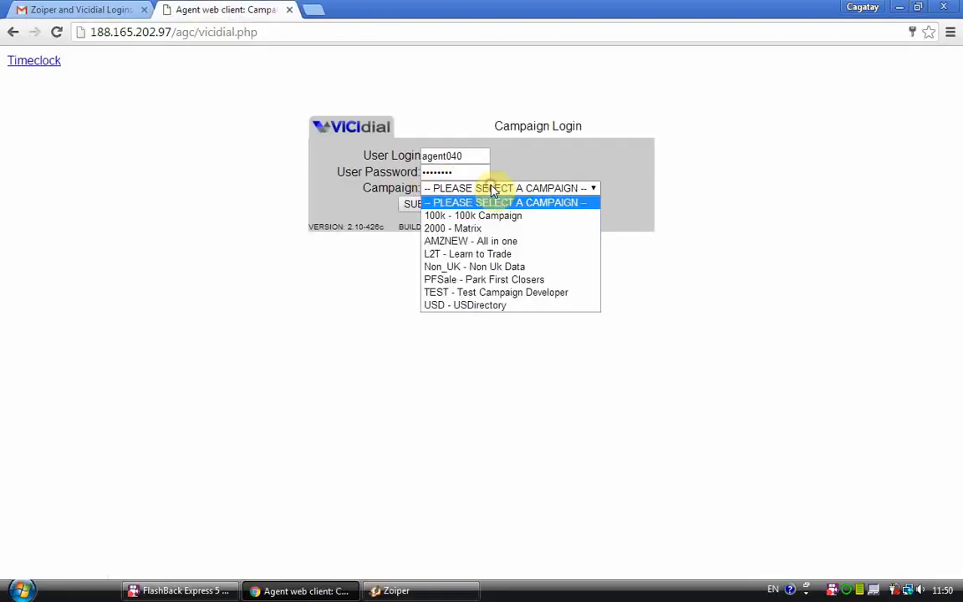
click(495, 242)
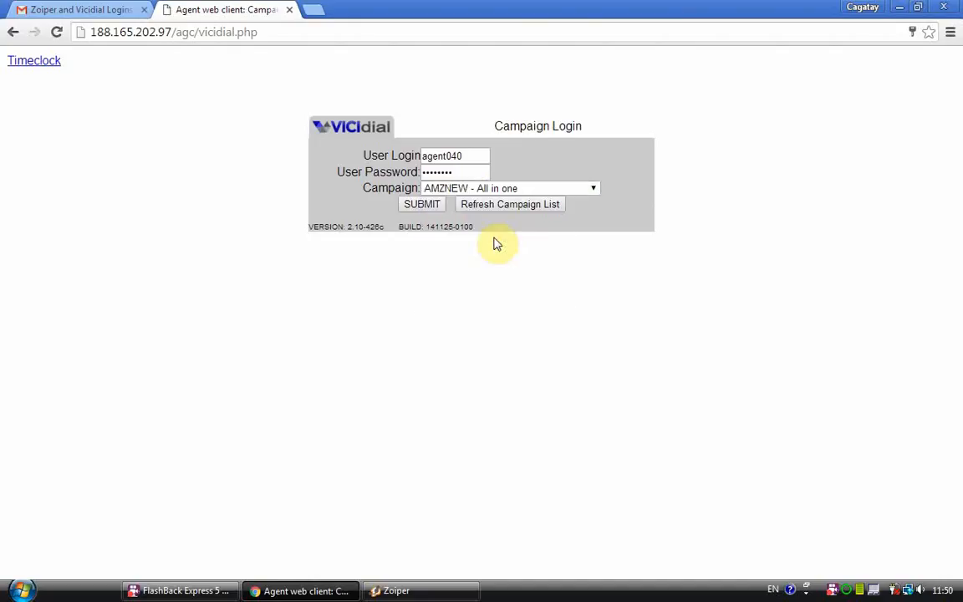
Step: Submit the AMZNEW campaign login, then answer the dialler's incoming call in Zoiper
click(433, 209)
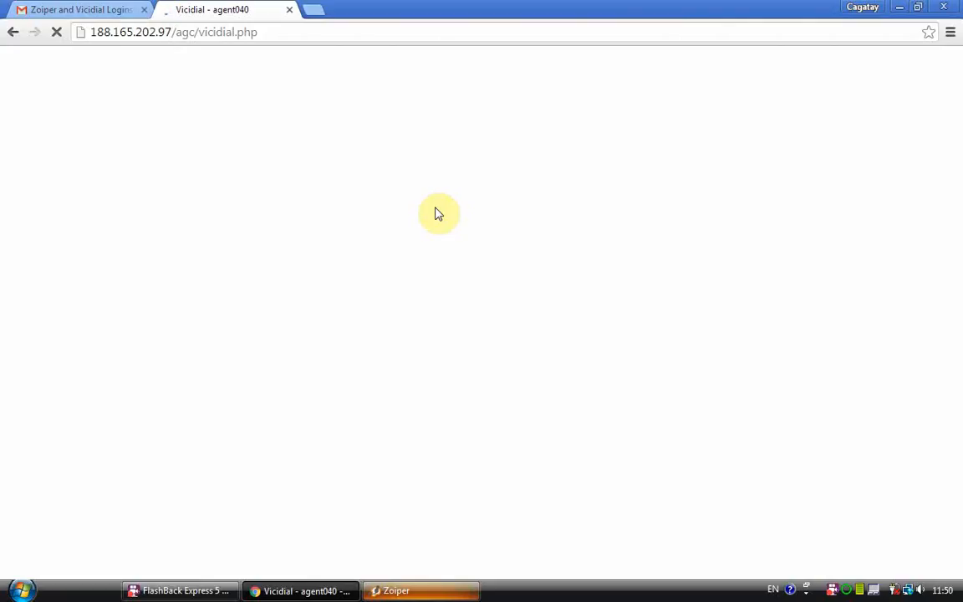
click(439, 595)
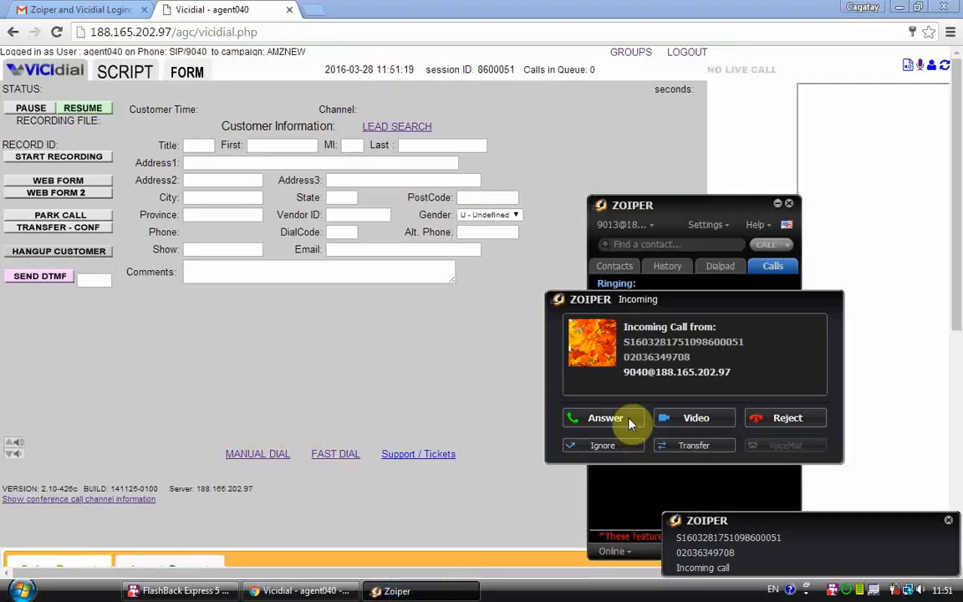
click(628, 420)
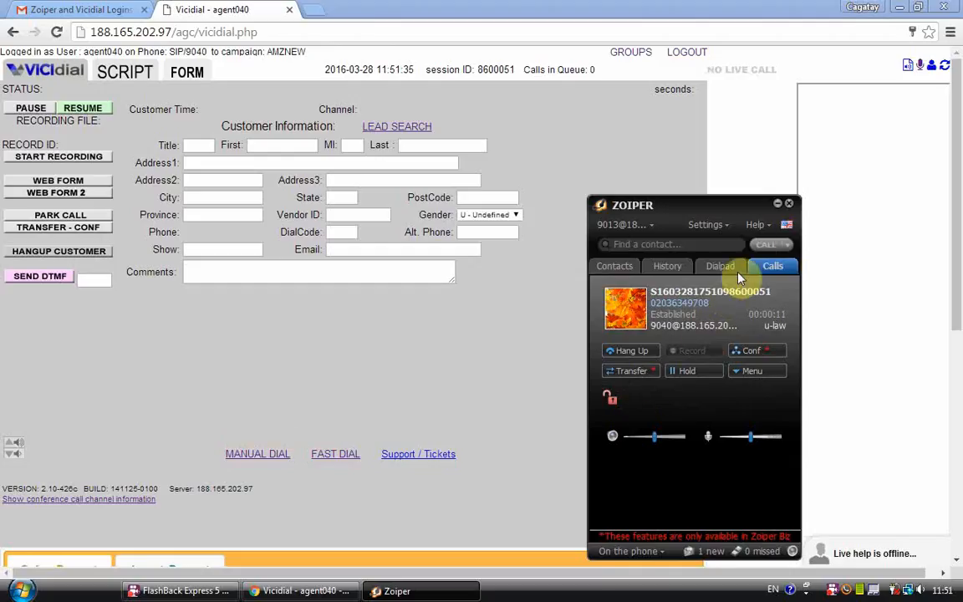
Step: Close the Zoiper window and resume the VICIdial agent from paused to active
click(784, 207)
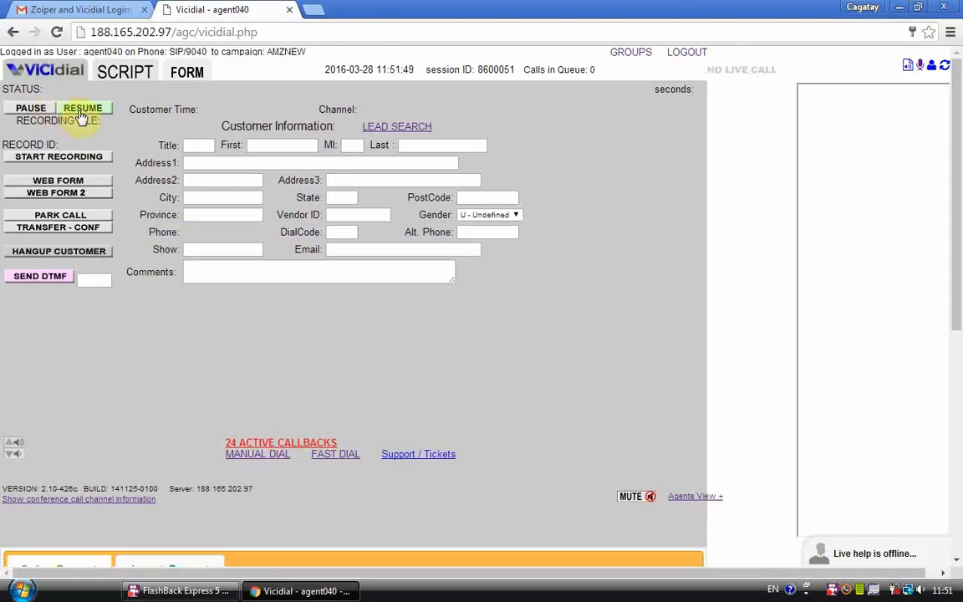
click(81, 111)
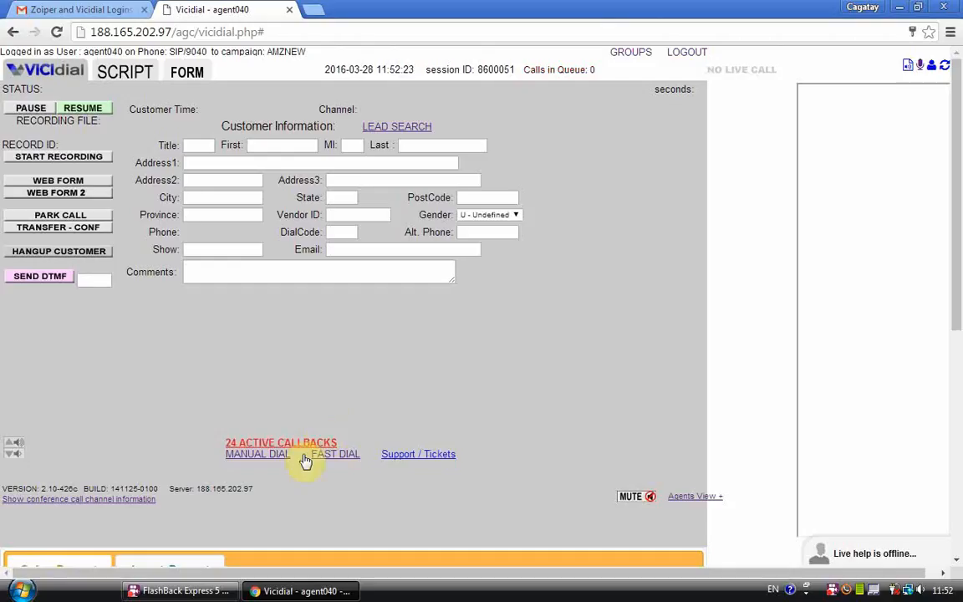
Step: Open the FlashBack Express tray menu showing the recording controls
right_click(836, 593)
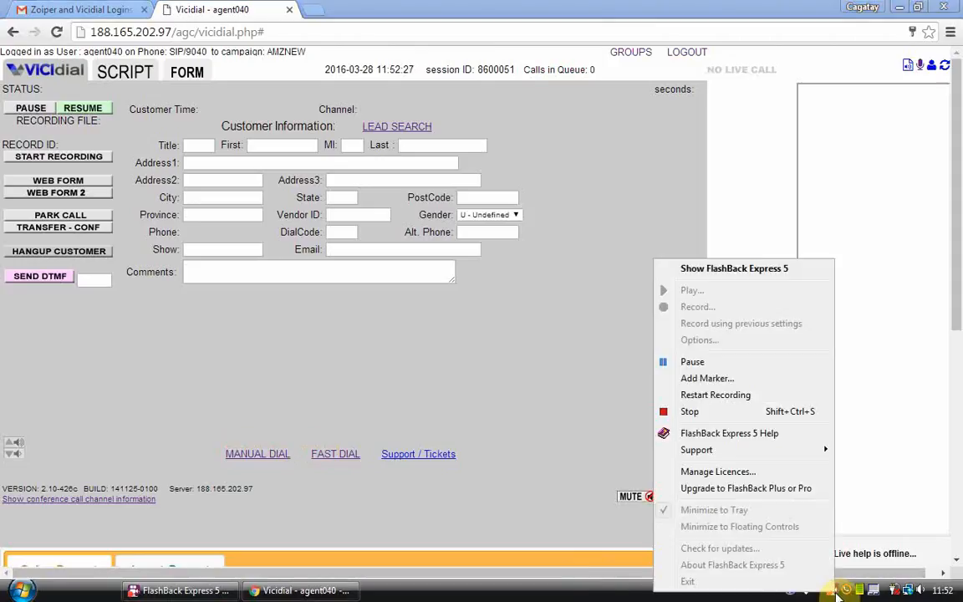